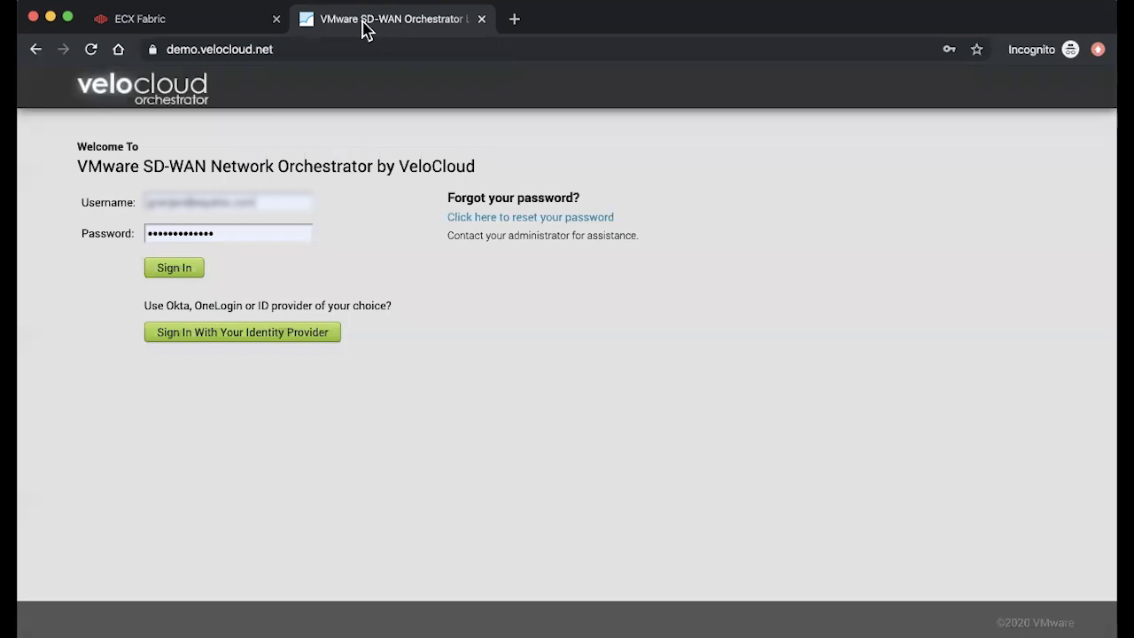
Step: Sign in to the orchestrator, open the Demo1 edge from Configure > Edges, and copy its activation key
click(176, 272)
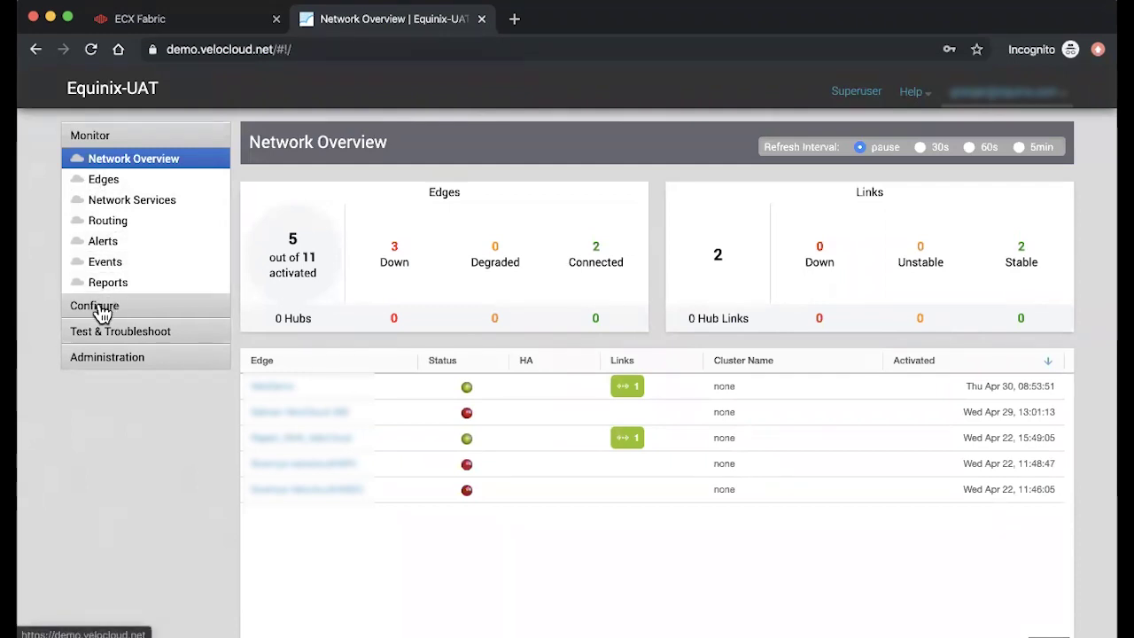
click(99, 309)
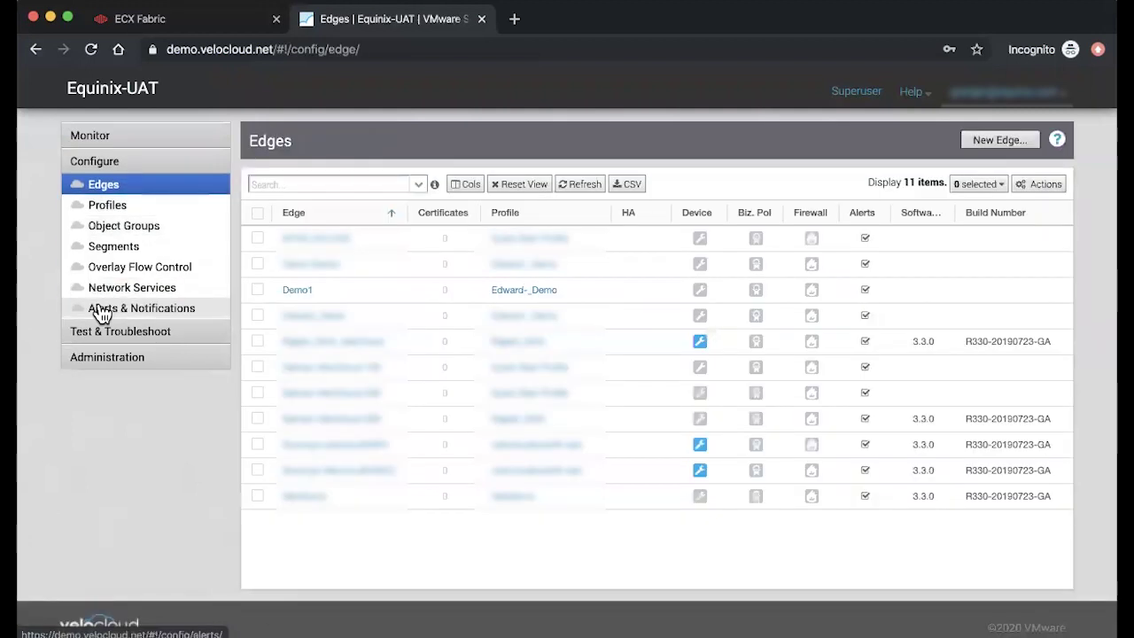
click(298, 290)
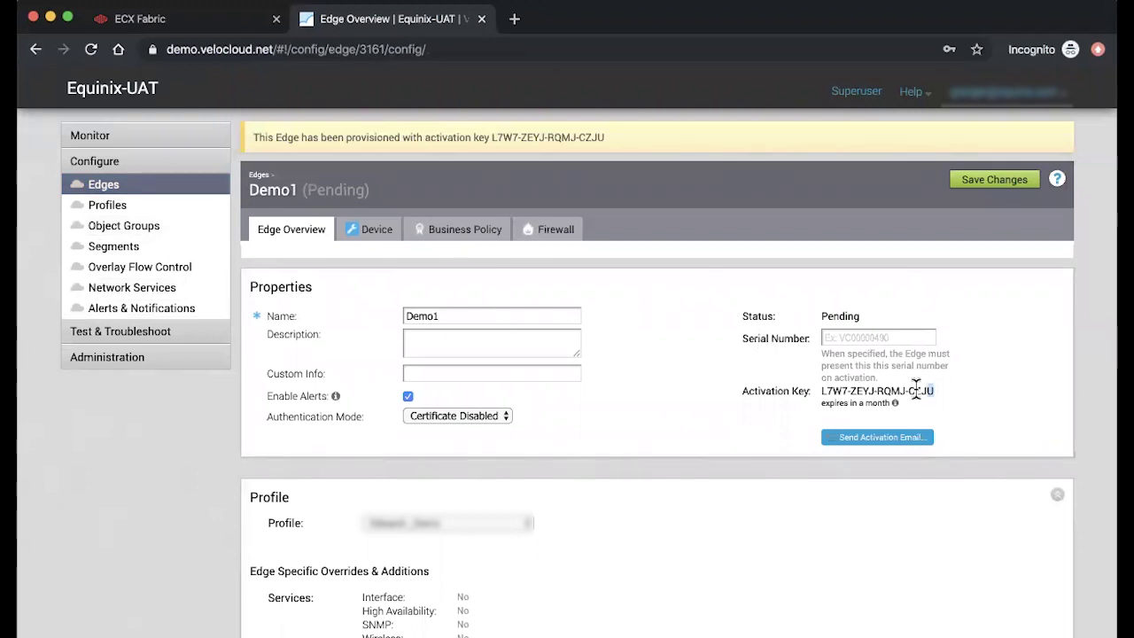
drag(936, 391, 820, 395)
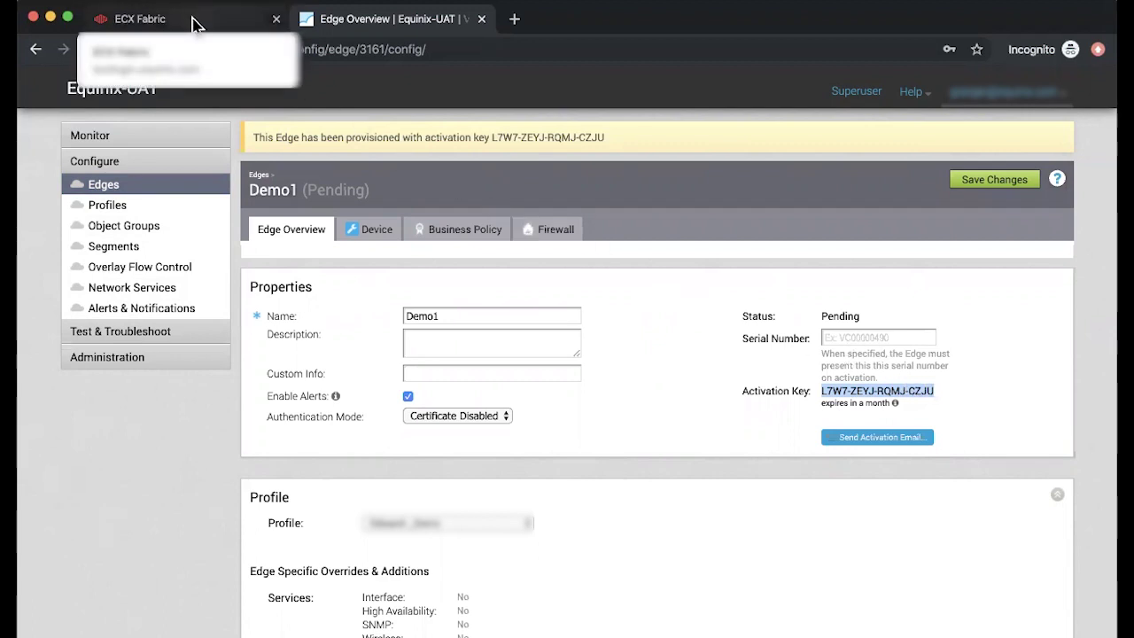
Step: Log in to ECX Fabric and open Network Edge > Create a Virtual Device
click(196, 21)
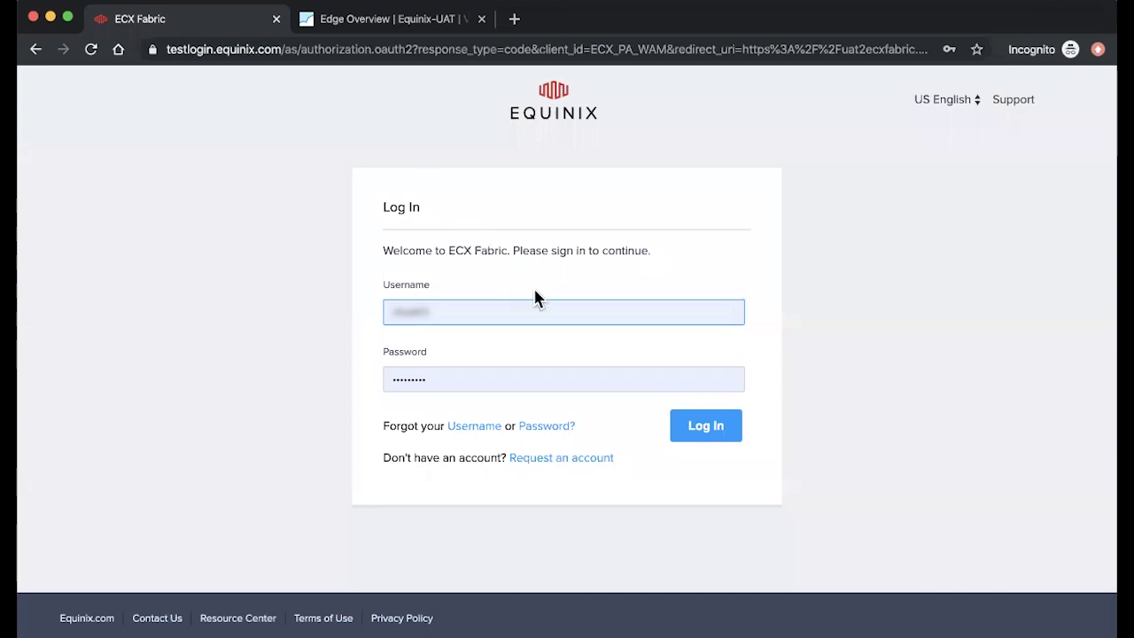
click(704, 424)
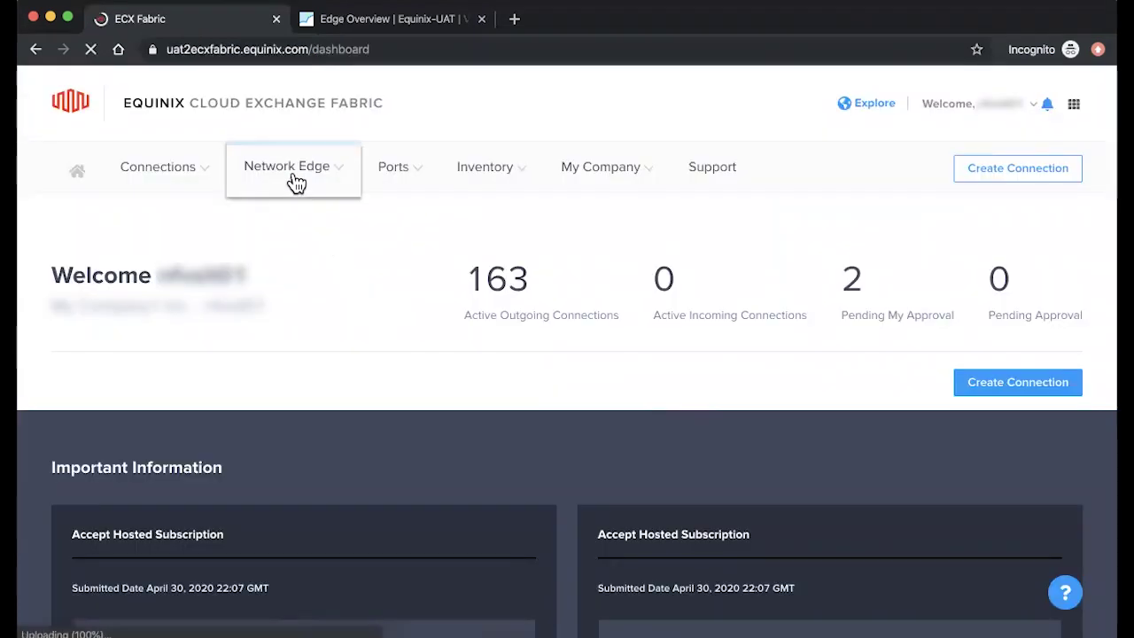
mouse_move(296, 180)
click(306, 214)
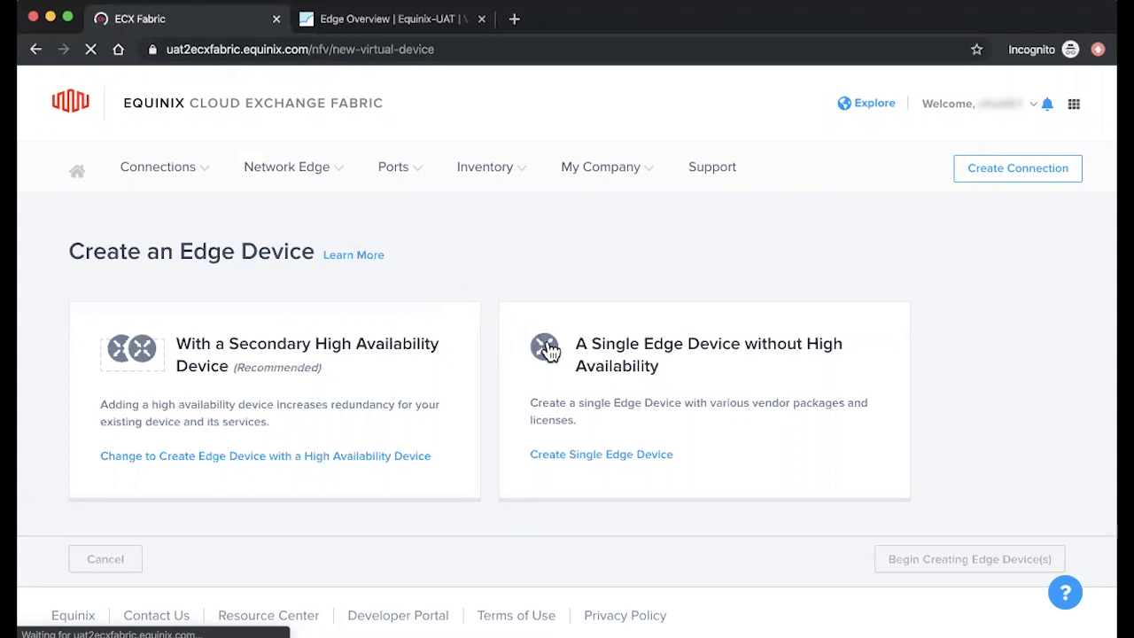
Step: Choose a single device without HA, then select the VMware VeloCloud Edge Instance package after reviewing its description
click(596, 458)
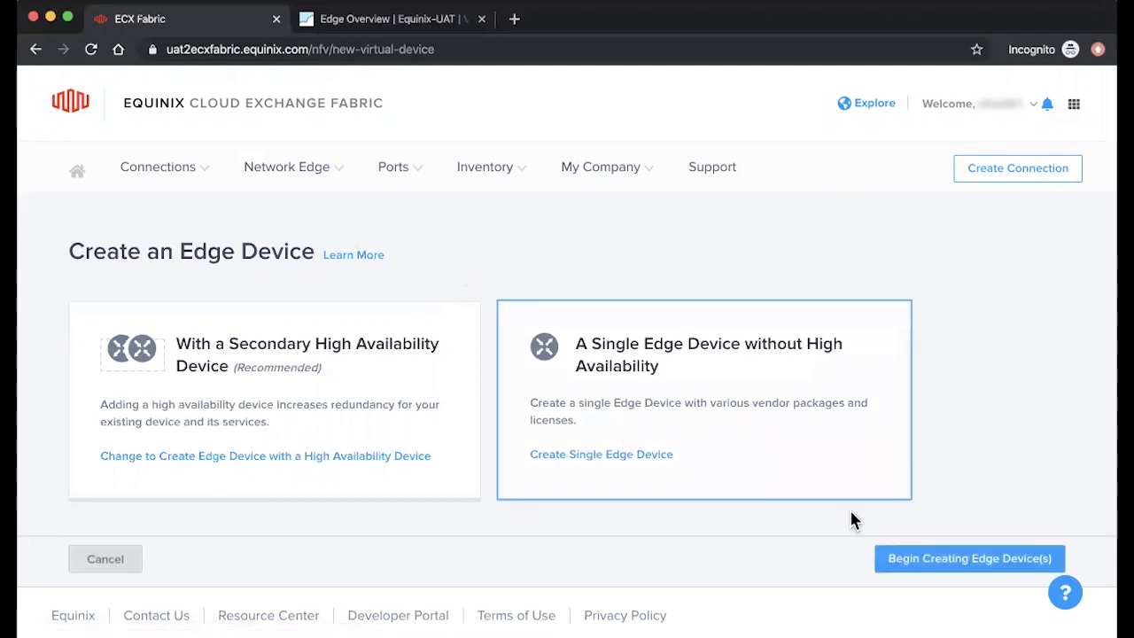
click(921, 560)
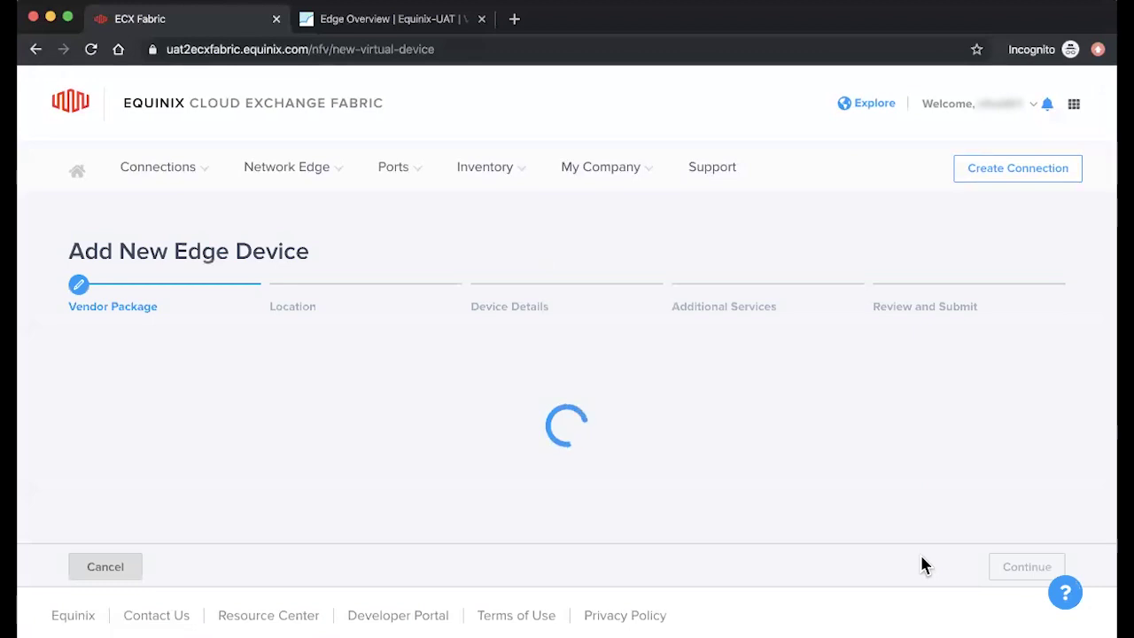
scroll(783, 497, down, 5)
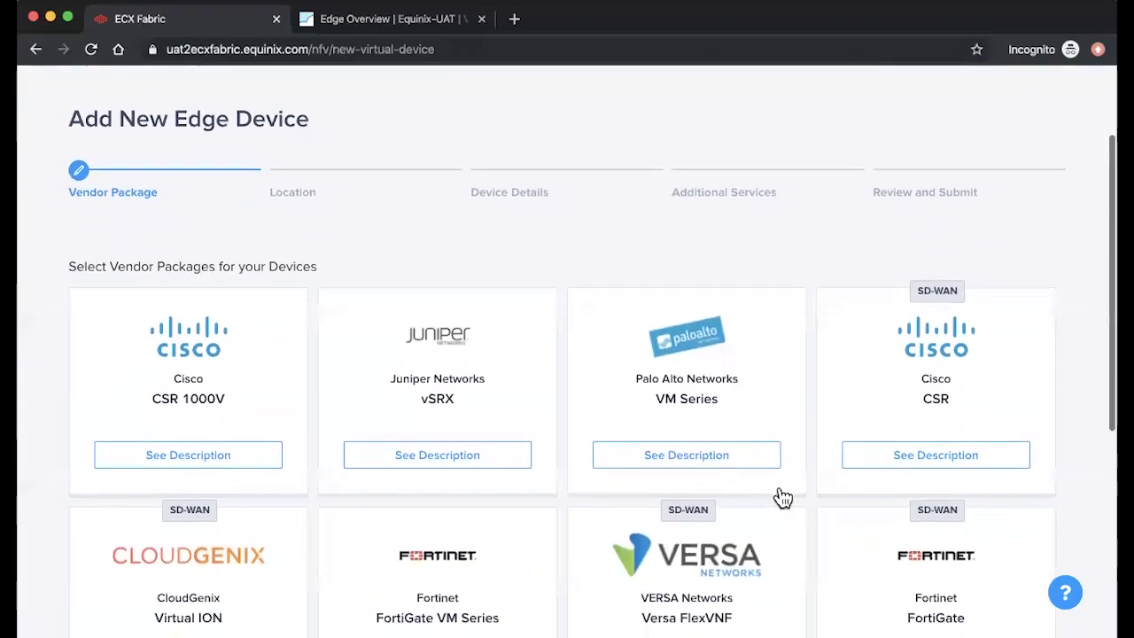
scroll(783, 498, down, 3)
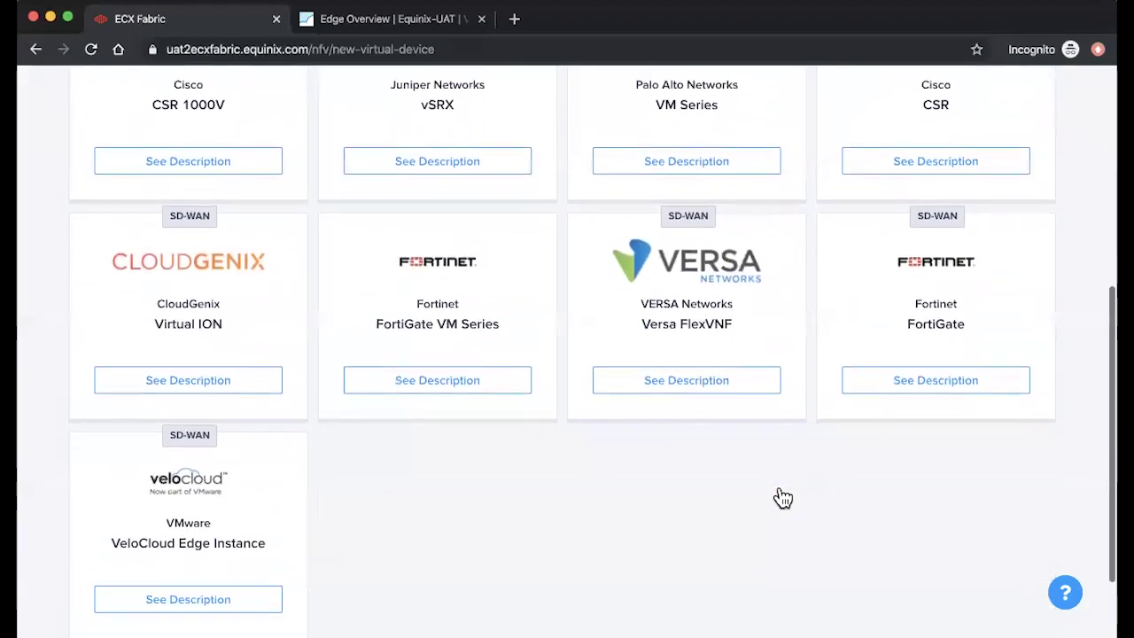
click(269, 606)
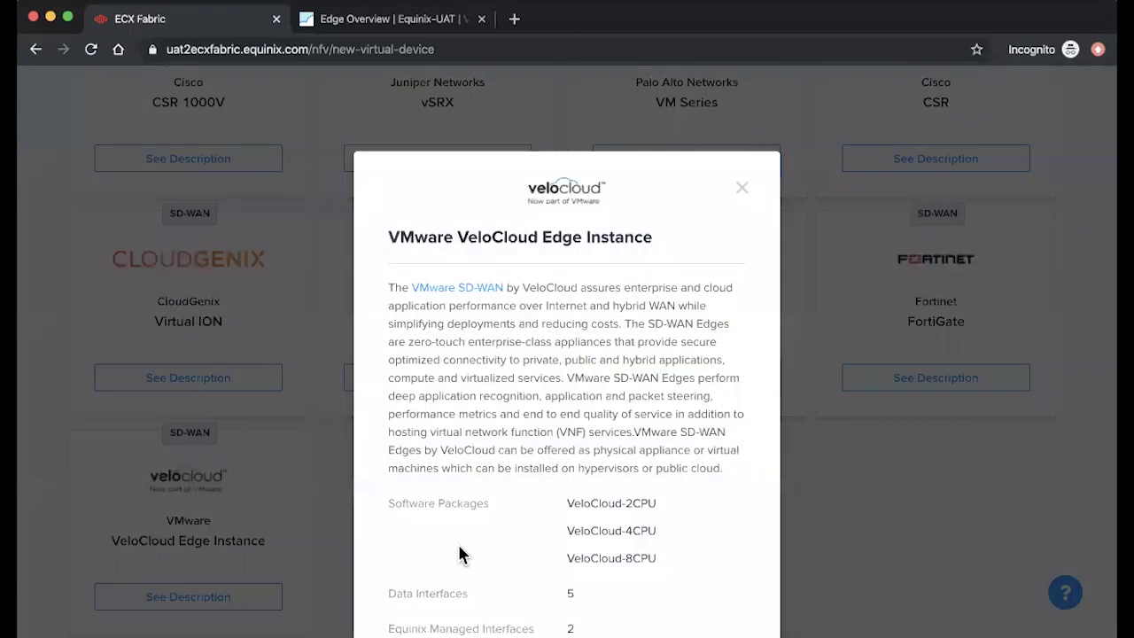
scroll(477, 547, down, 1)
scroll(477, 551, down, 1)
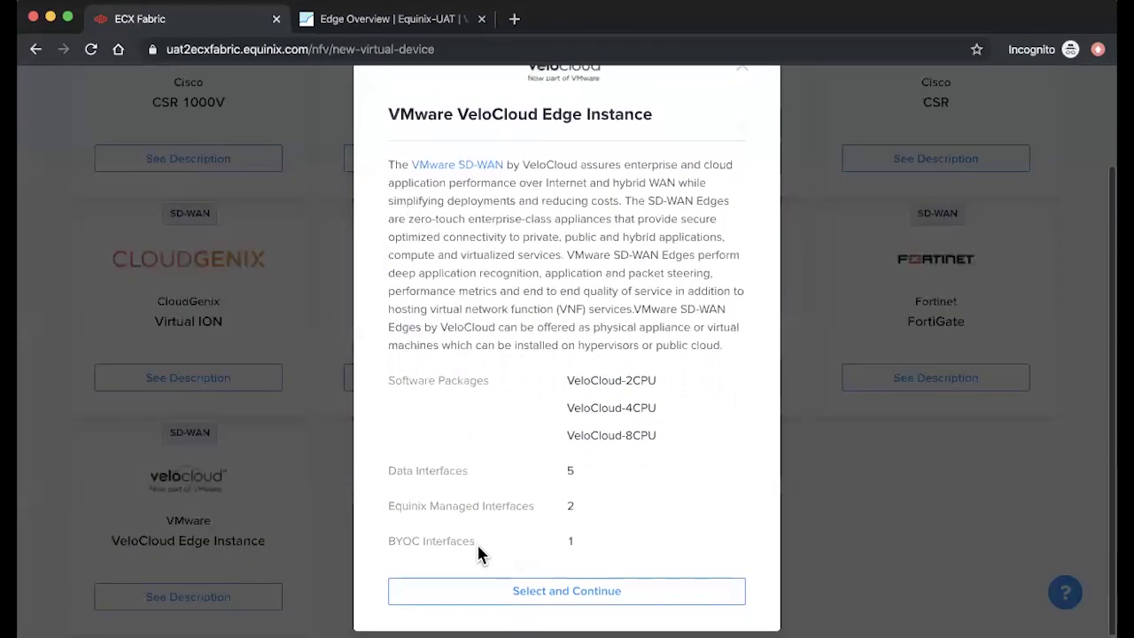
click(560, 592)
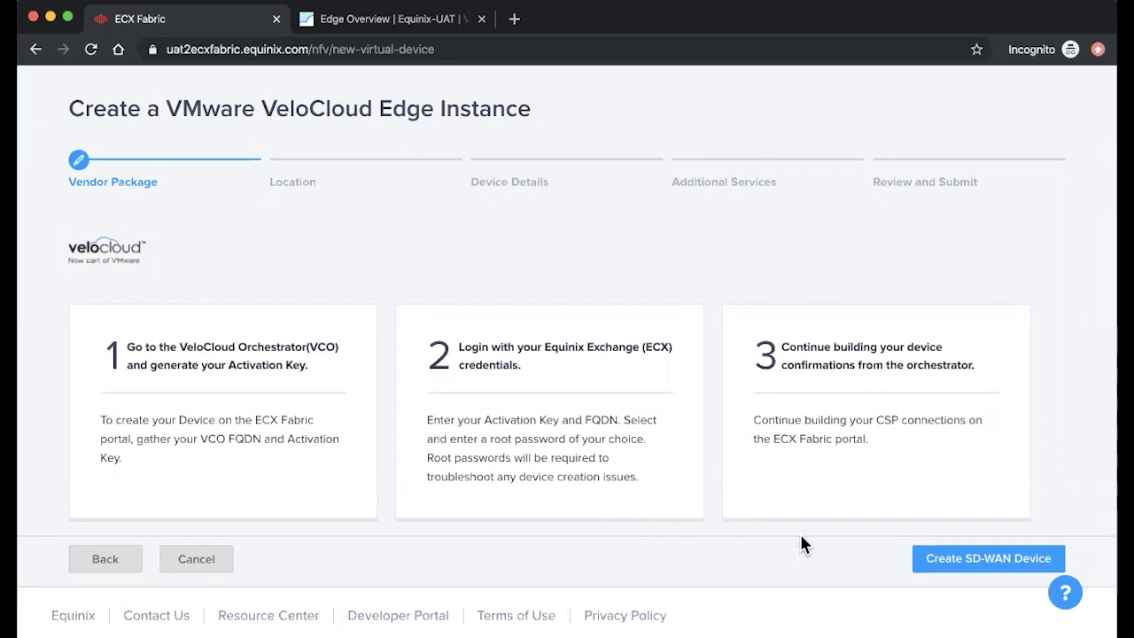
Step: Place the SD-WAN device in the Silicon Valley metro with the available billing account
click(949, 558)
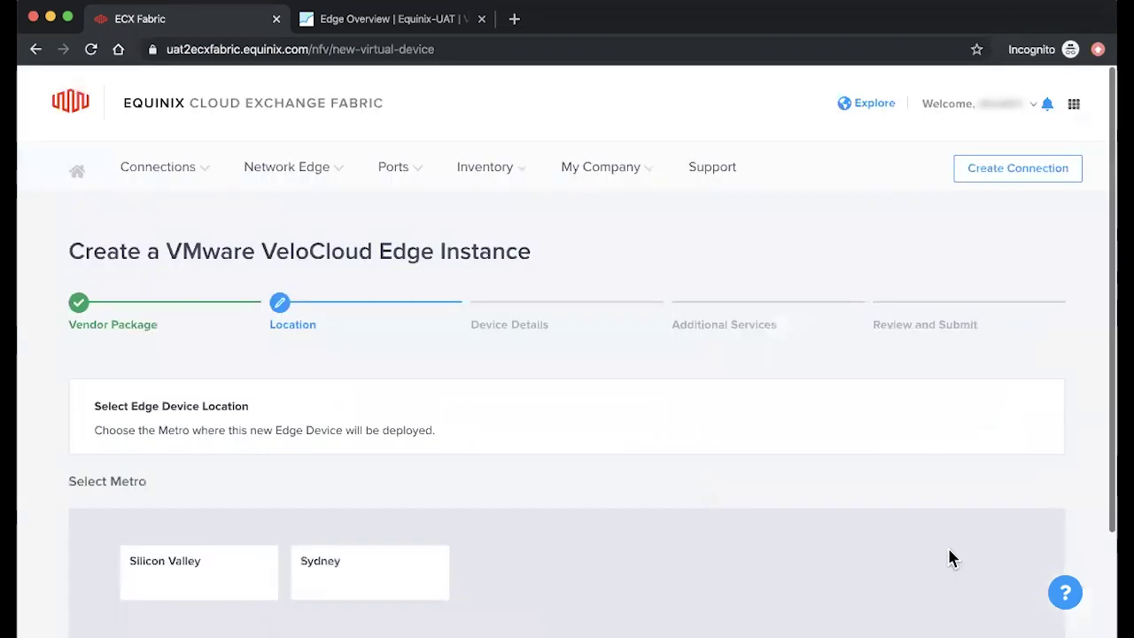
scroll(354, 483, down, 2)
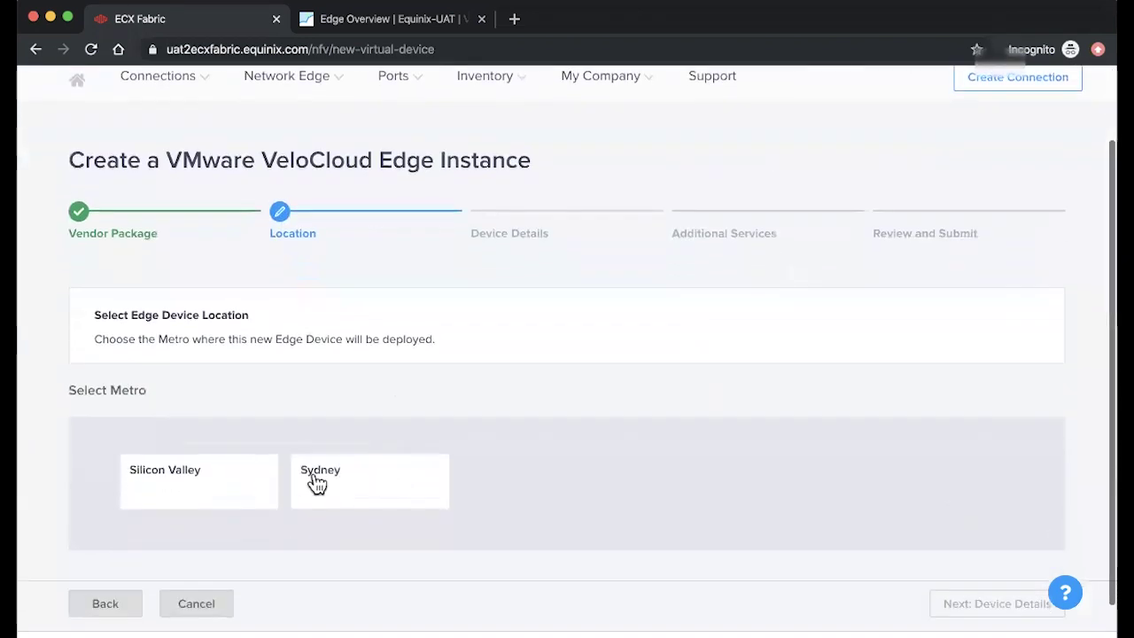
click(207, 488)
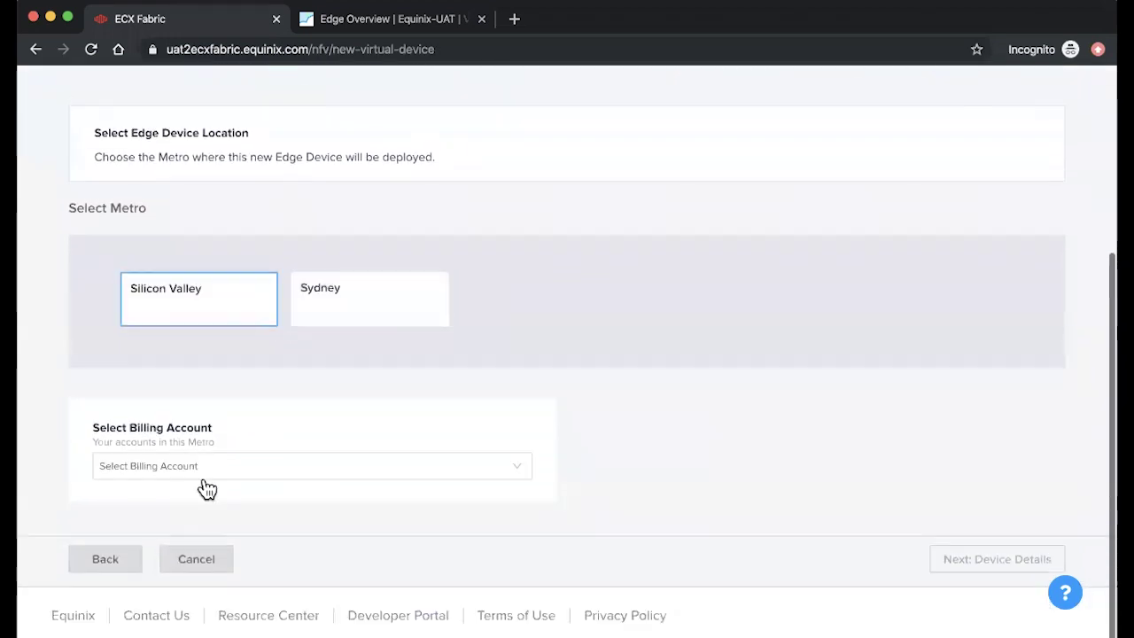
click(177, 470)
click(164, 501)
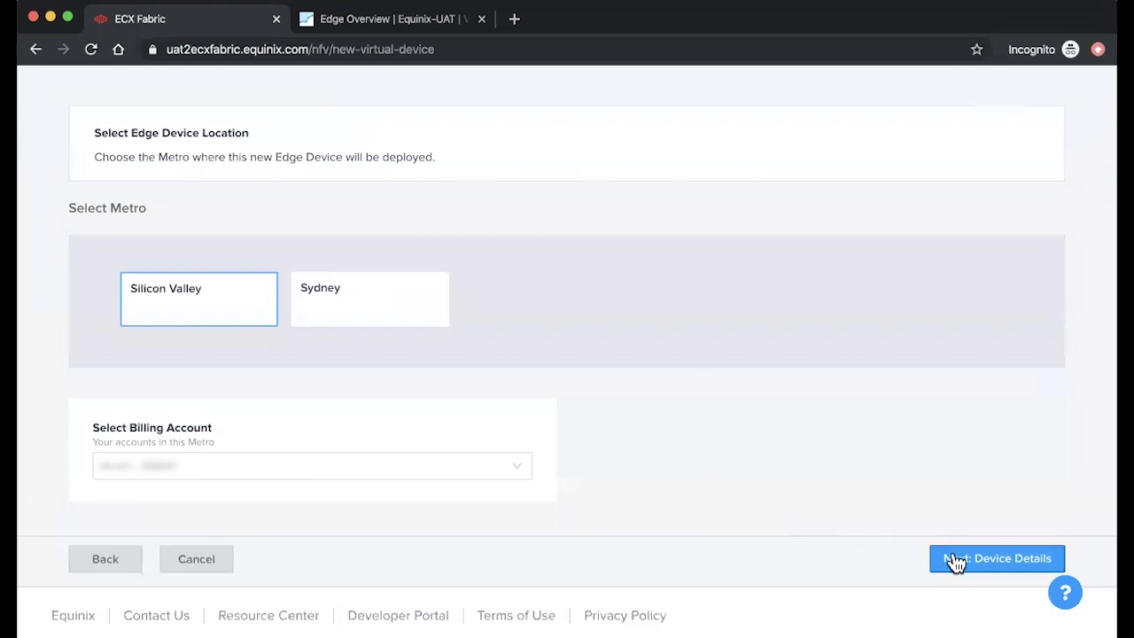
Step: Paste the copied VeloCloud activation key into the device details
click(954, 560)
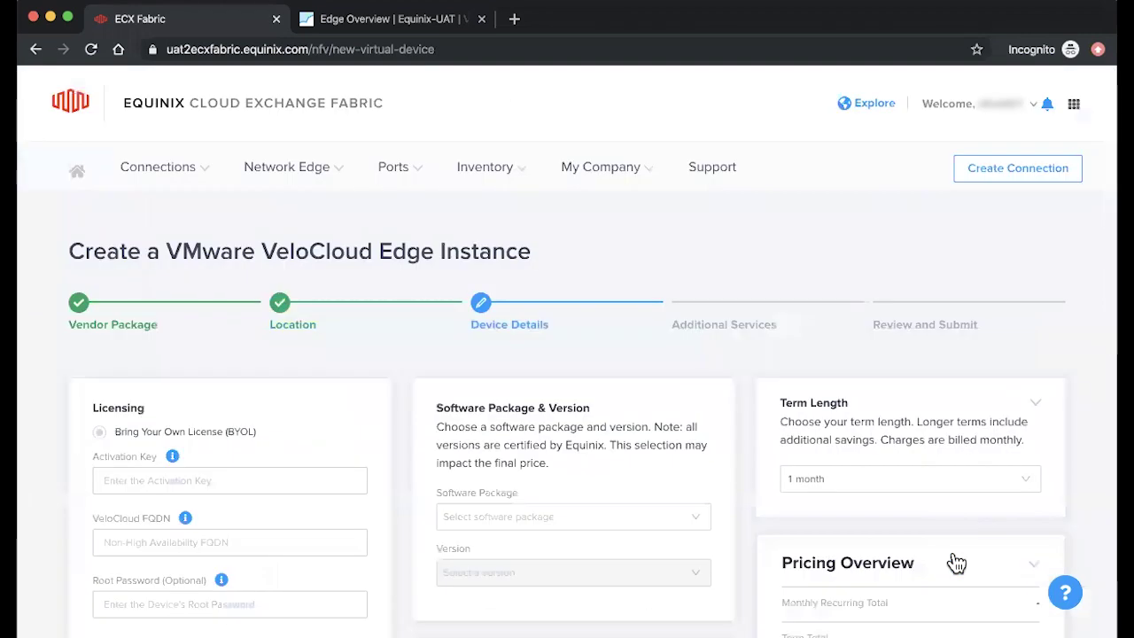
scroll(954, 561, down, 2)
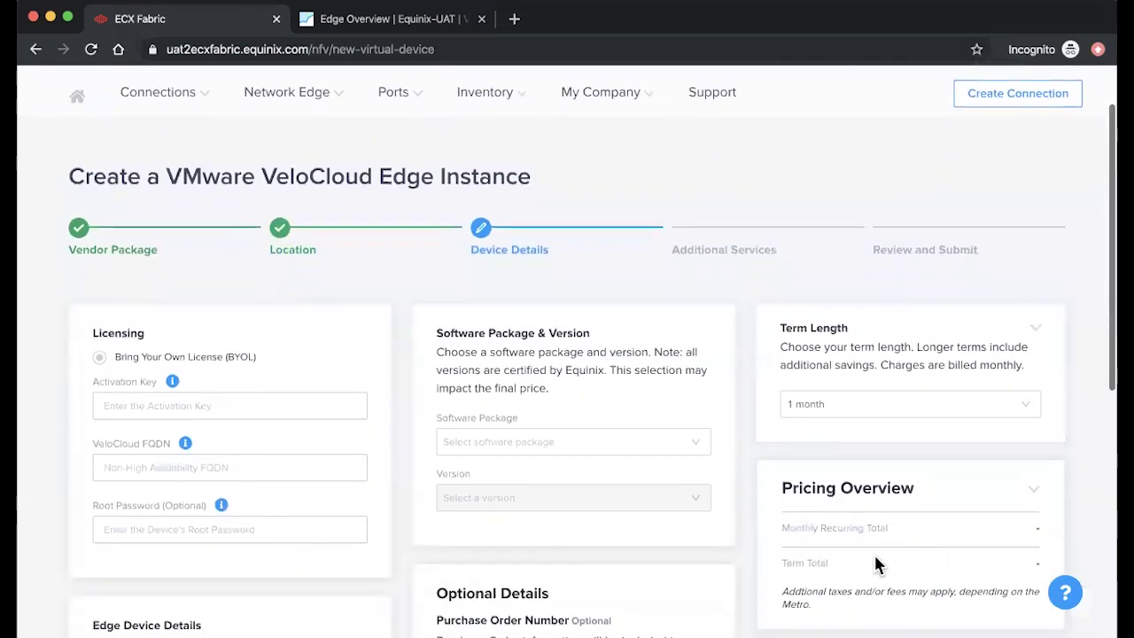
click(309, 408)
key(super+v)
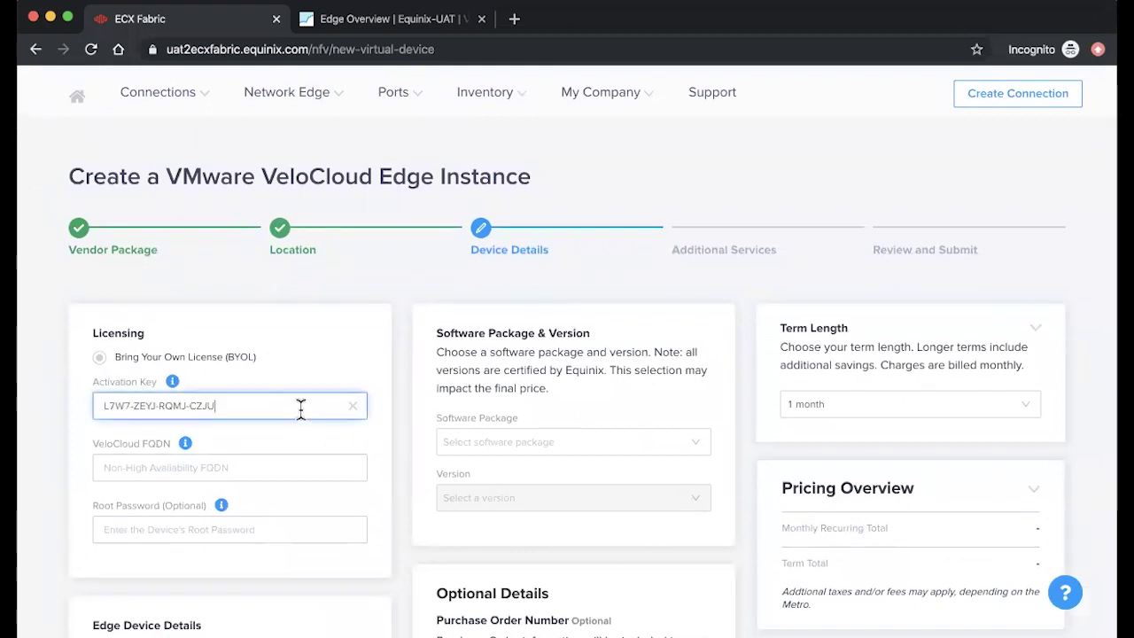
Step: Enter the FQDN demo.velocloud.net and set a root password
click(193, 465)
text(demo.velo)
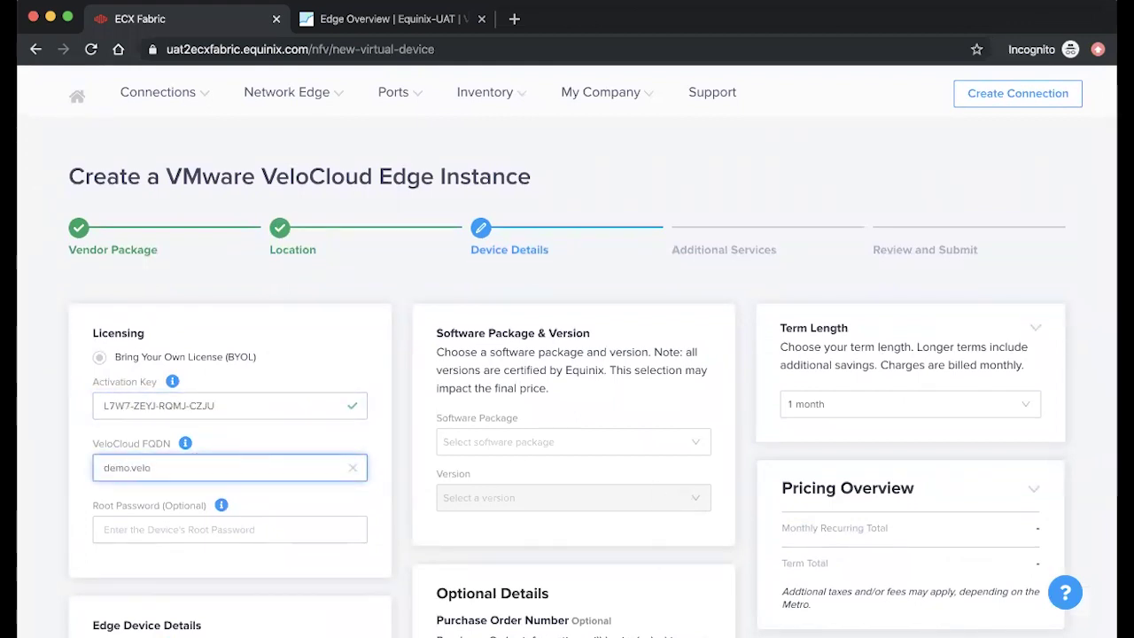
text(cloud.net)
click(162, 529)
text(ab)
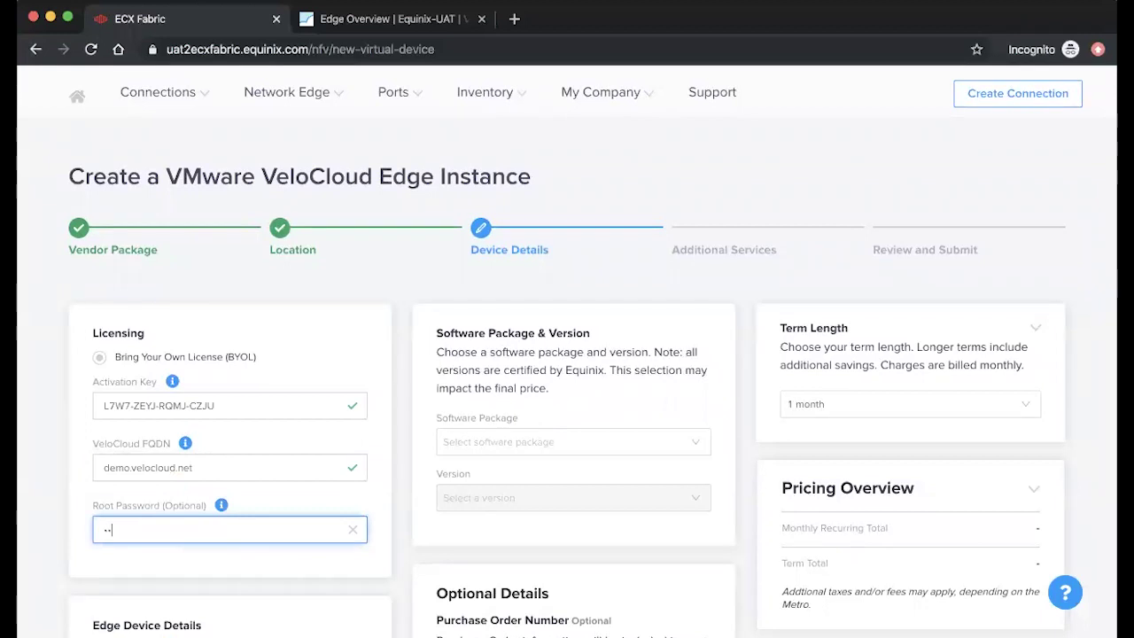
text(cdefg)
click(203, 578)
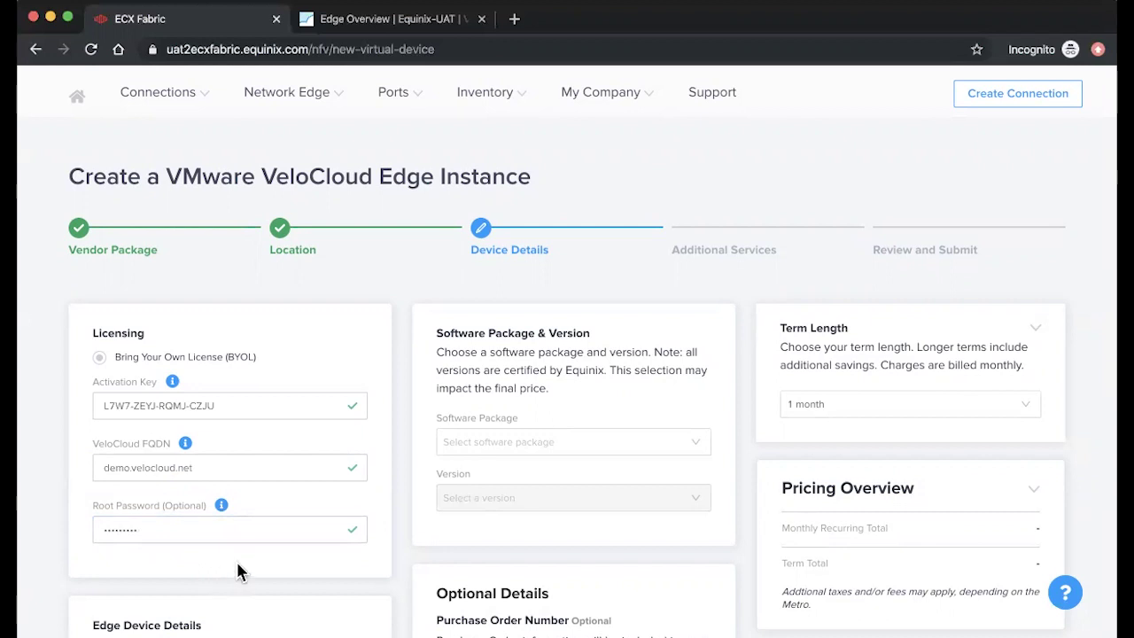
Step: Name the device Demo 1 and enter a notification email address
key(Tab)
text(Dem)
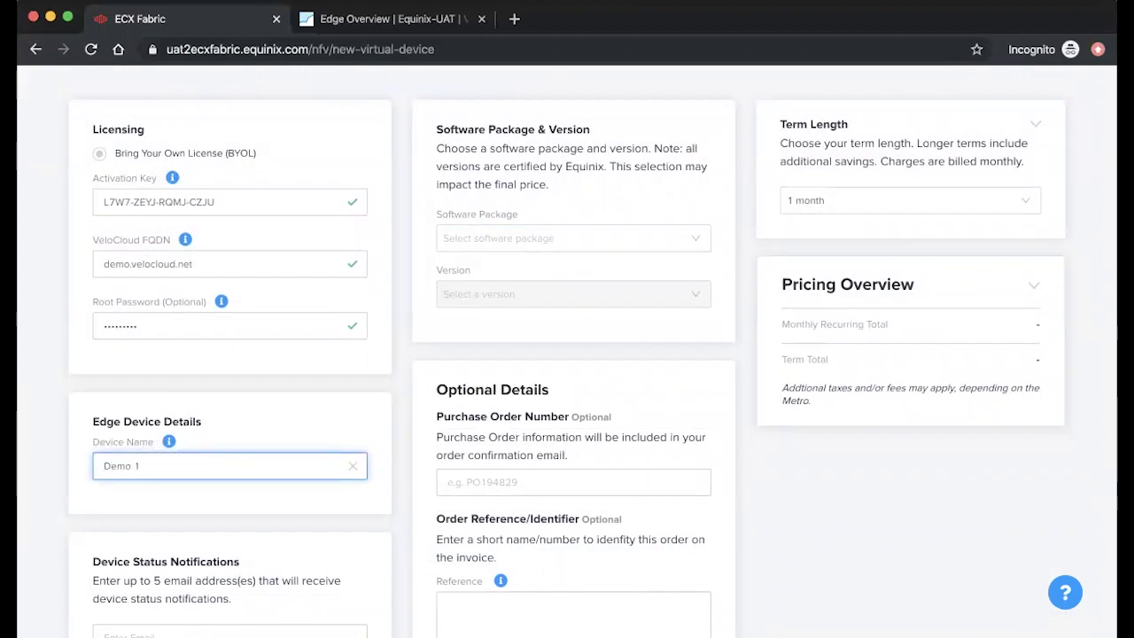
scroll(253, 519, down, 2)
scroll(223, 537, down, 1)
click(108, 543)
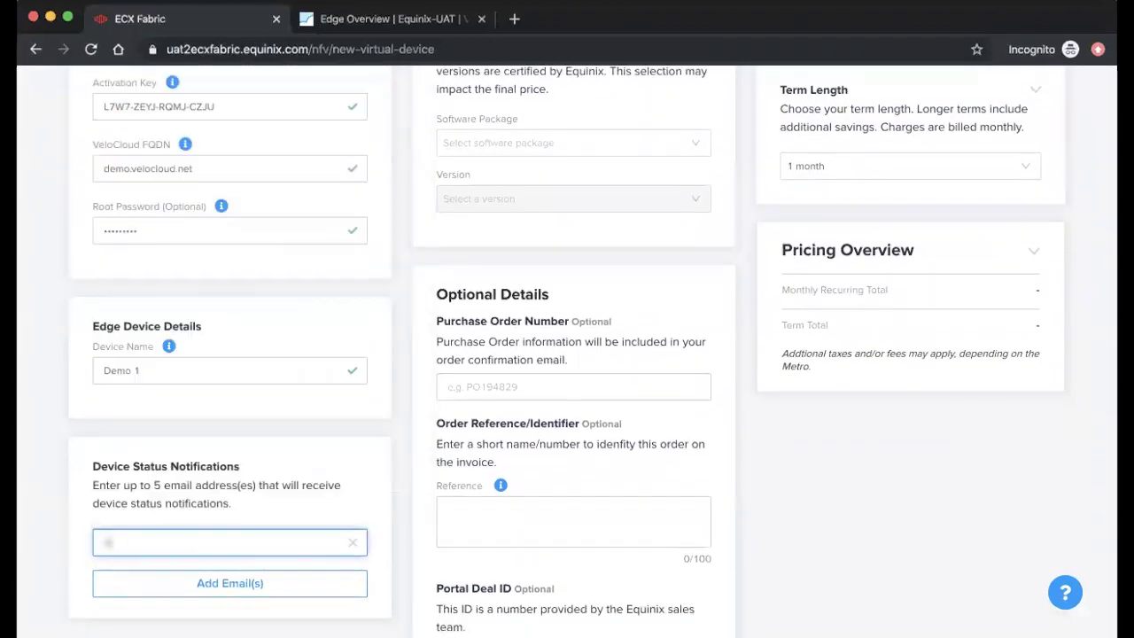
Step: Choose the VeloCloud-2CPU software package at version 3.3.0
scroll(377, 486, up, 2)
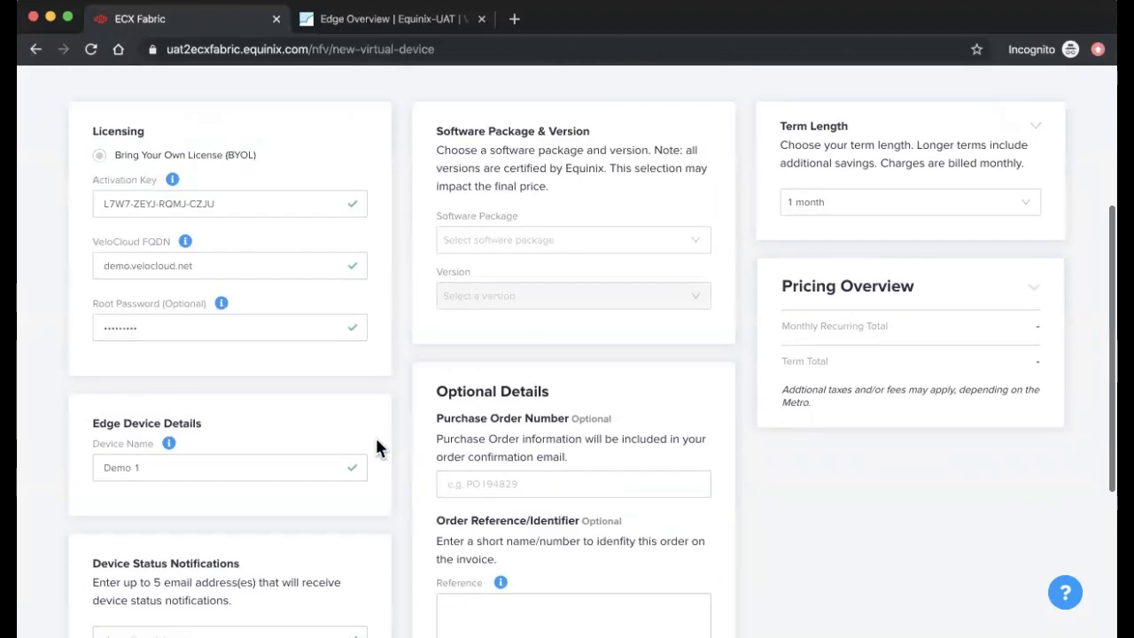
click(496, 248)
click(496, 262)
click(527, 298)
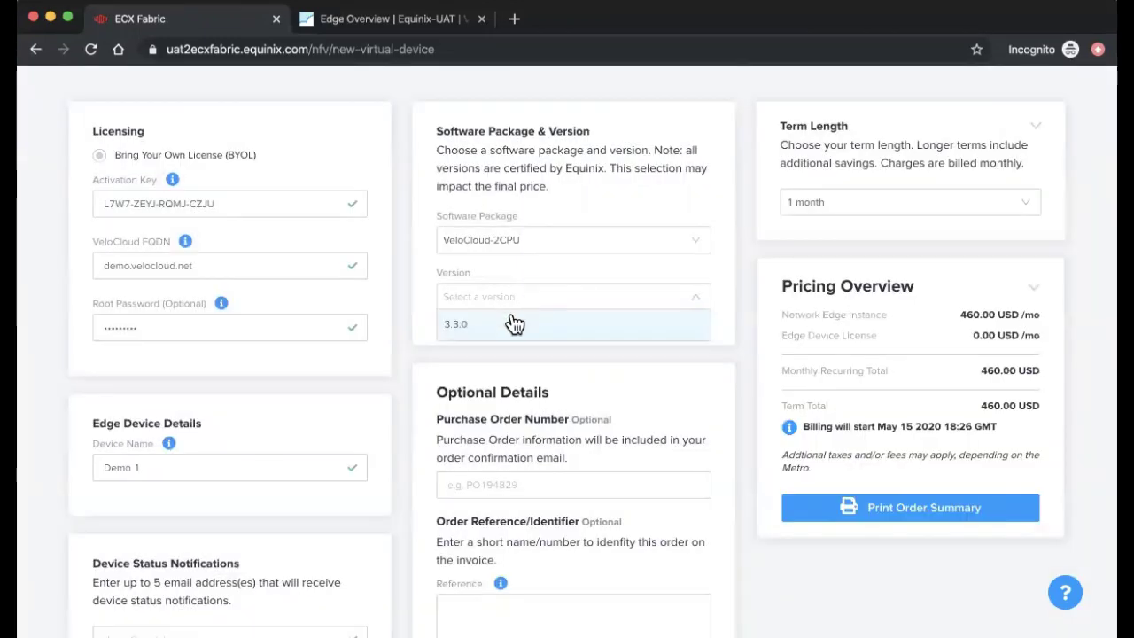
click(514, 324)
Step: Set the term length to 12 months
scroll(574, 397, down, 4)
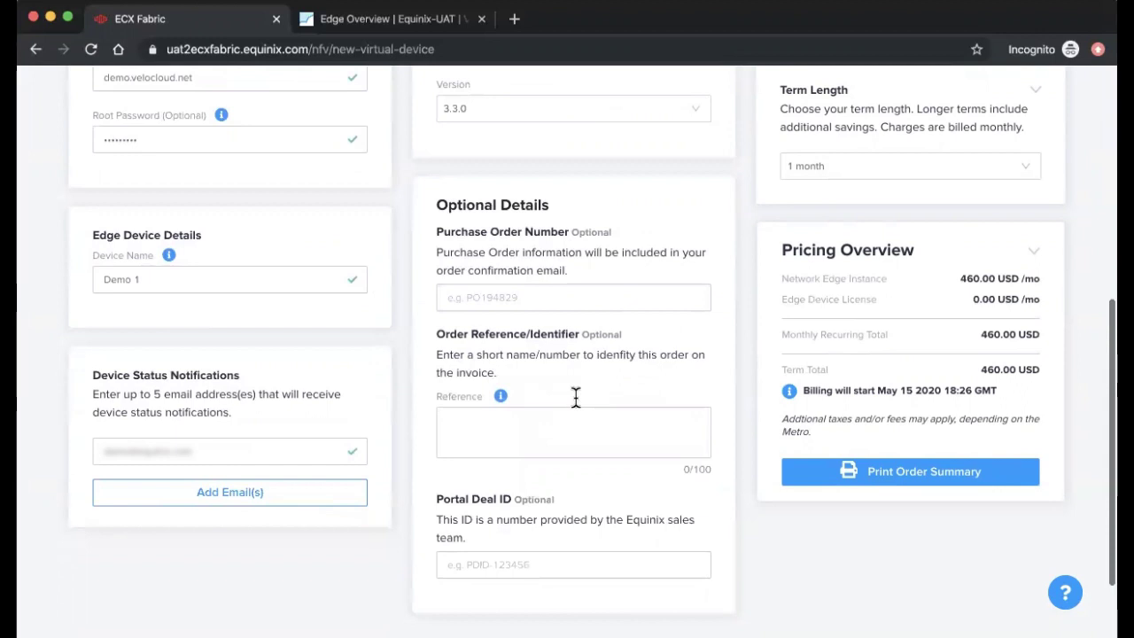
scroll(574, 397, up, 5)
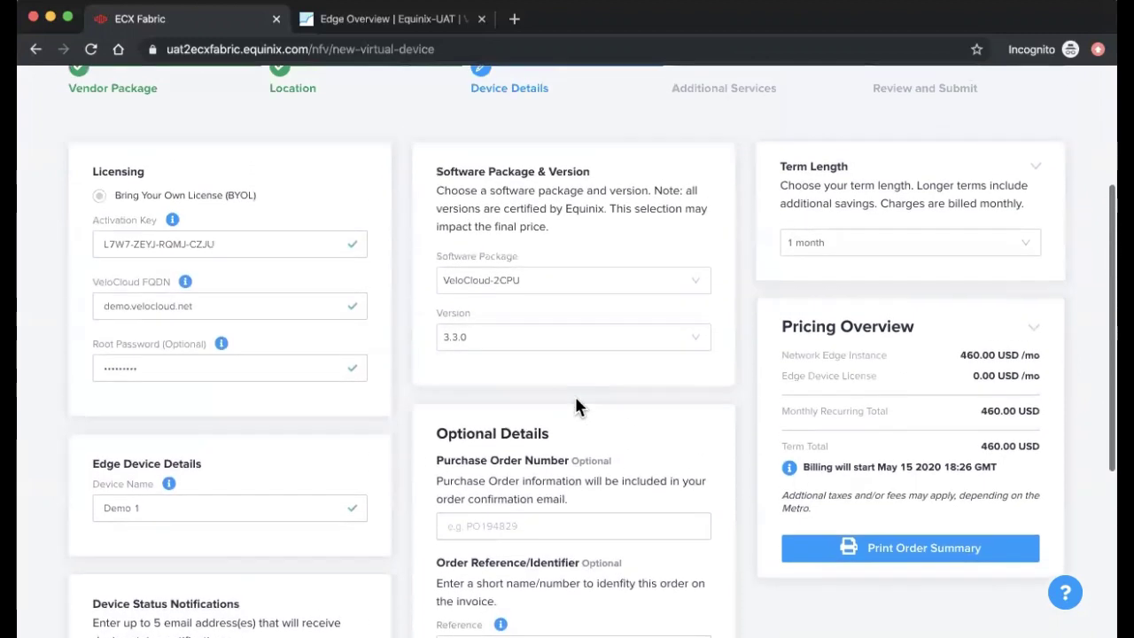
click(864, 252)
click(848, 303)
scroll(958, 400, down, 6)
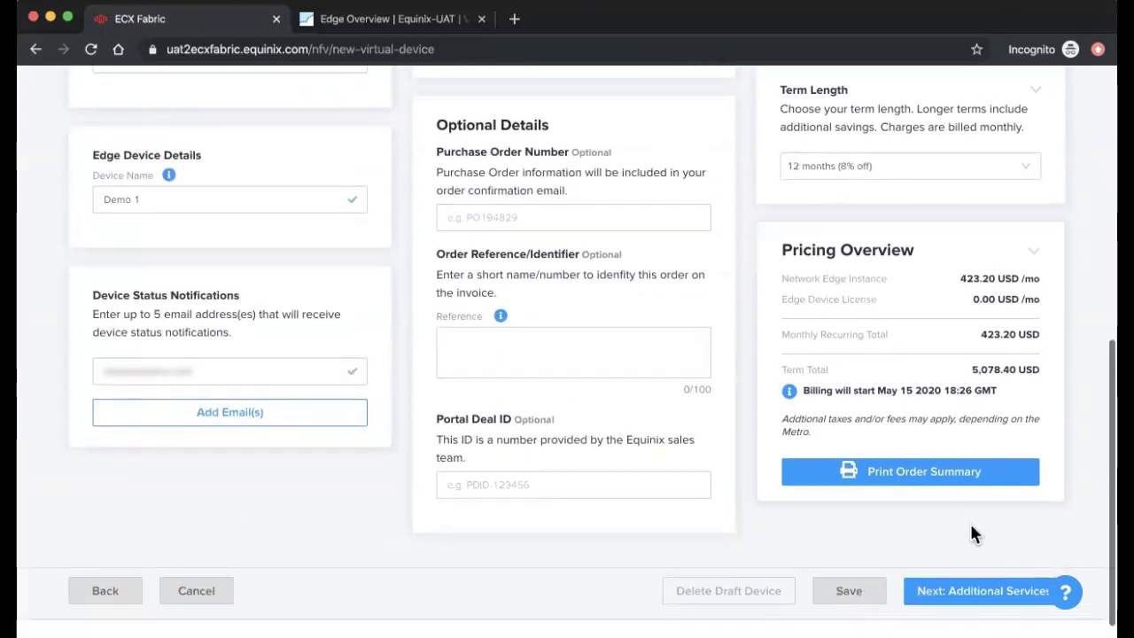
Step: Enter 100 Mbps of additional internet bandwidth, raising the monthly total to 1,251.20 USD
click(969, 592)
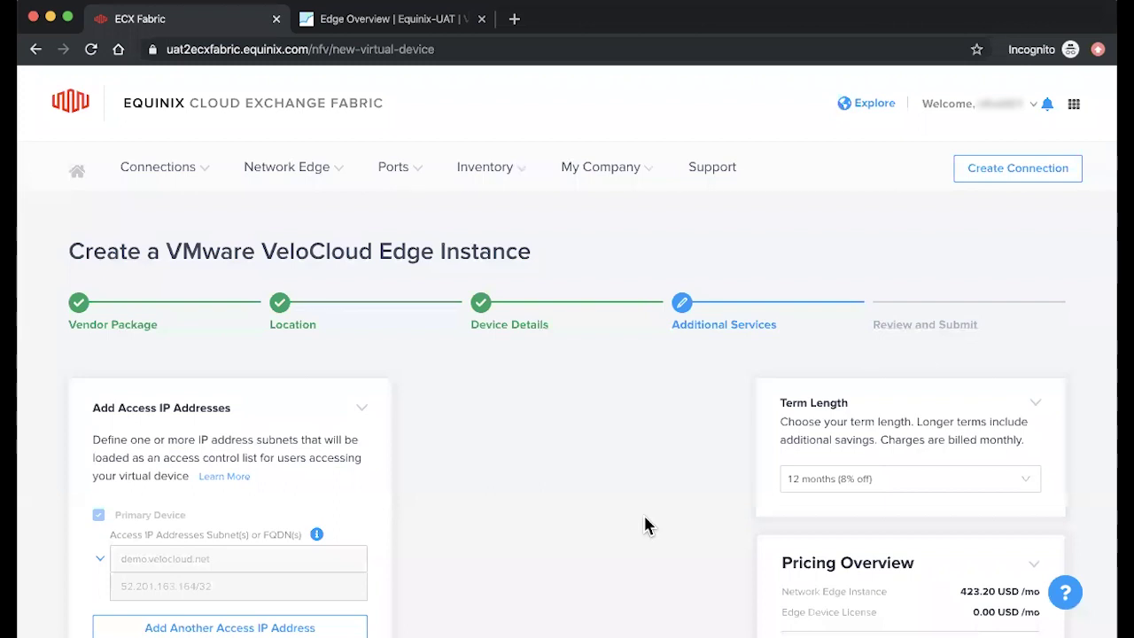
scroll(643, 525, down, 5)
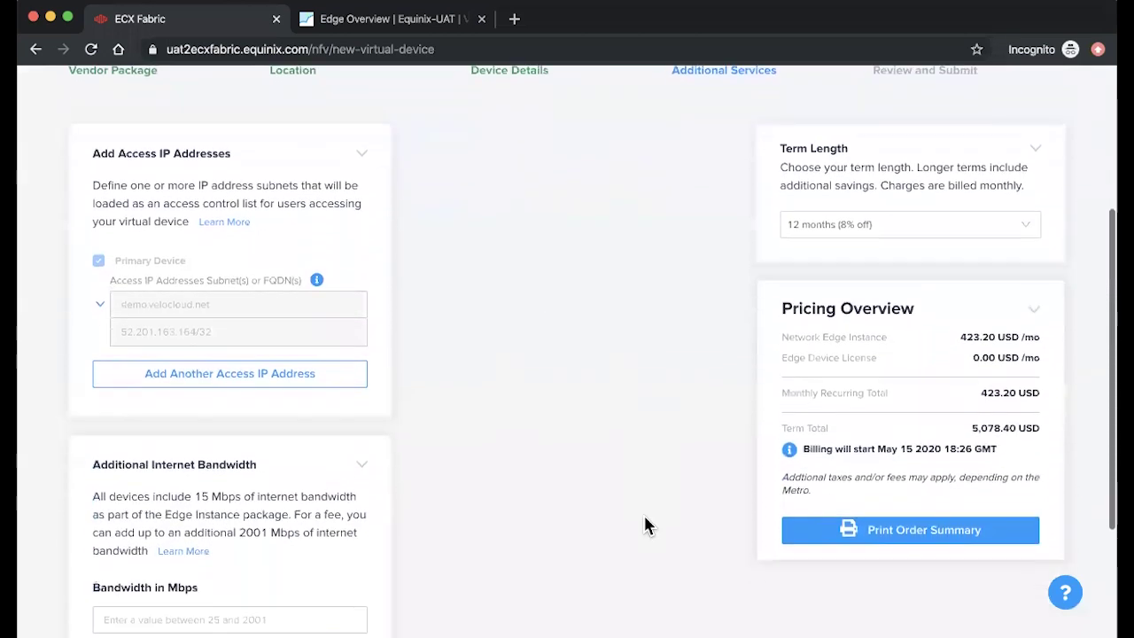
click(316, 524)
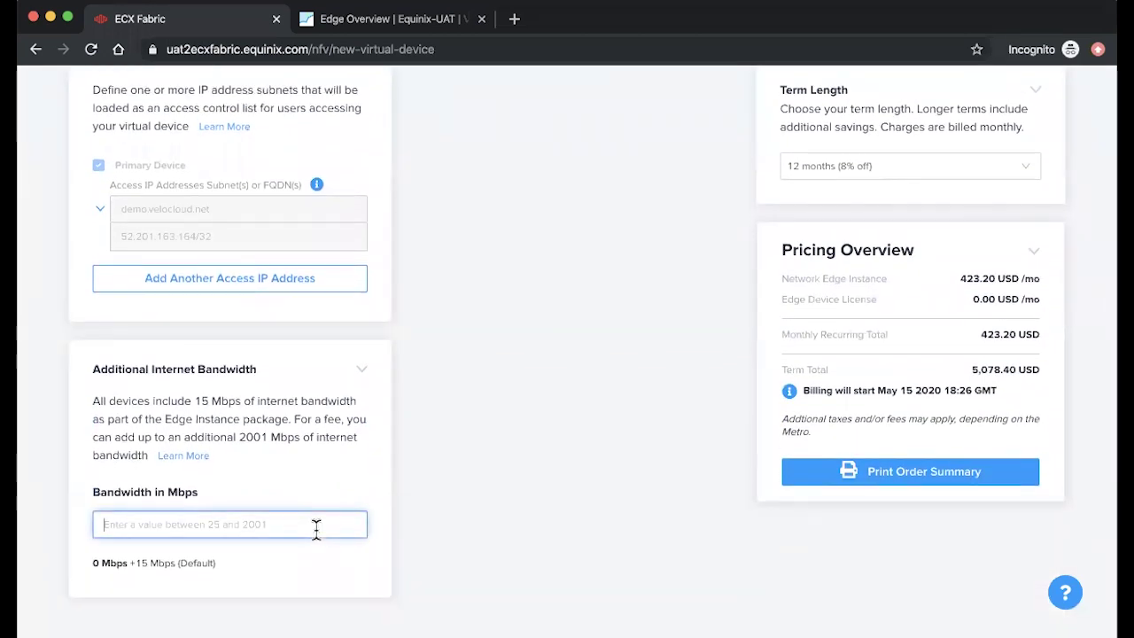
text(100)
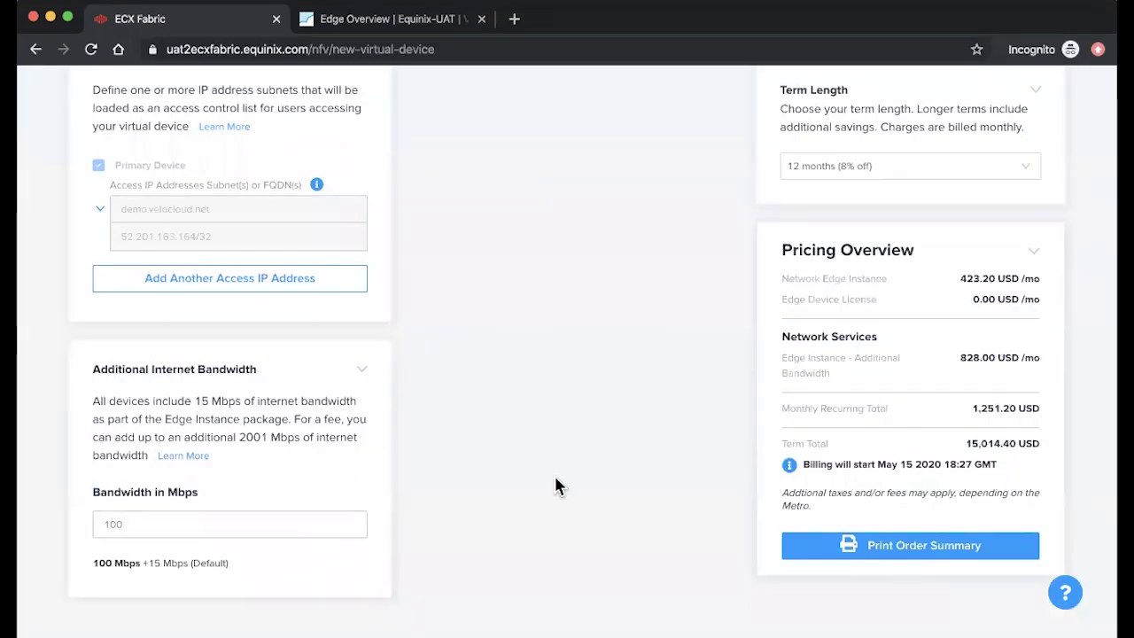
scroll(554, 484, down, 1)
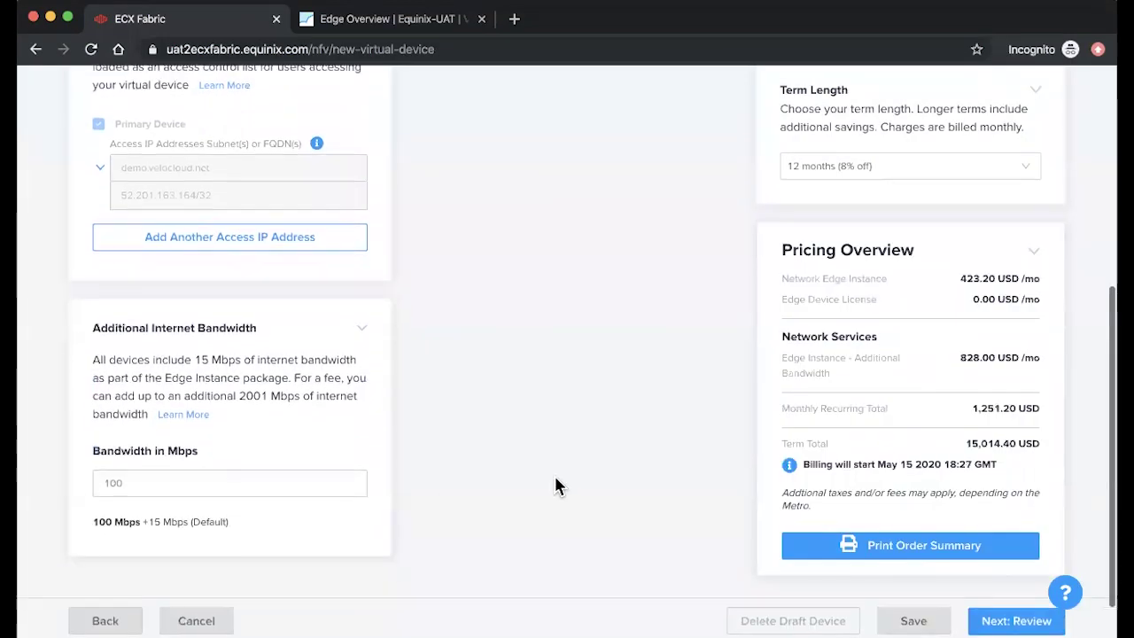
Step: Review the order summary on the Review step
click(1000, 610)
scroll(810, 544, down, 5)
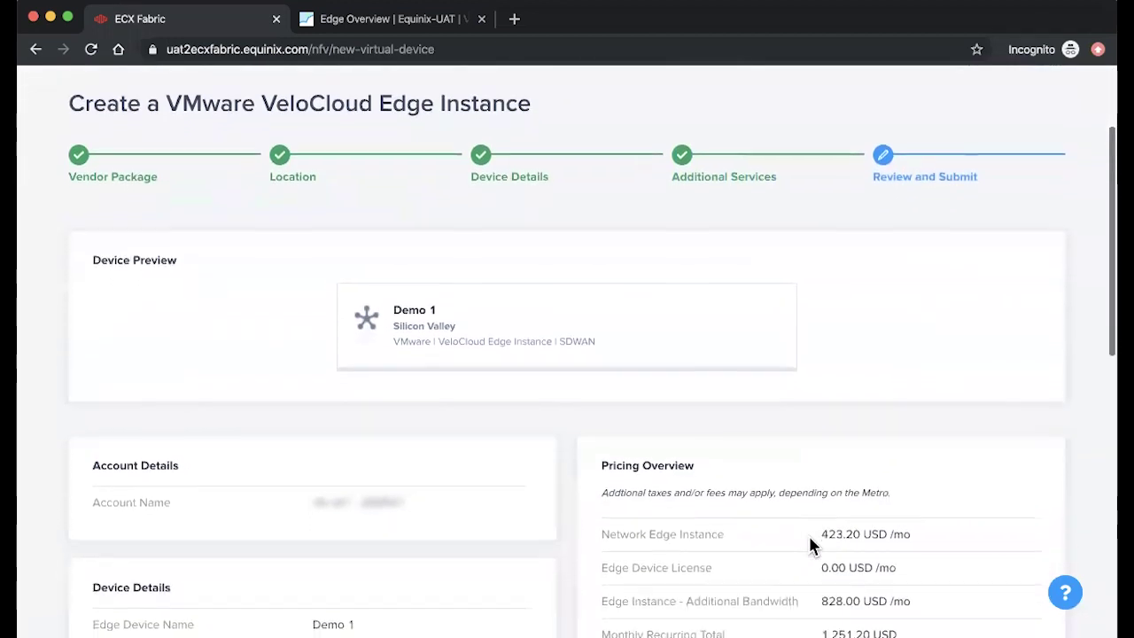
scroll(809, 544, down, 5)
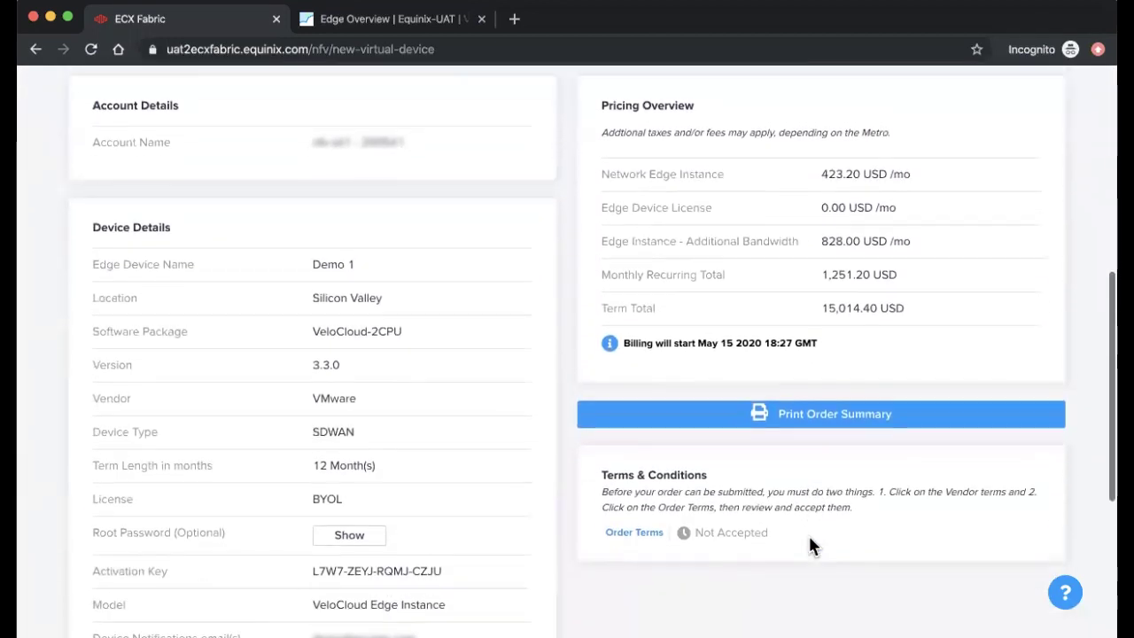
scroll(808, 544, down, 2)
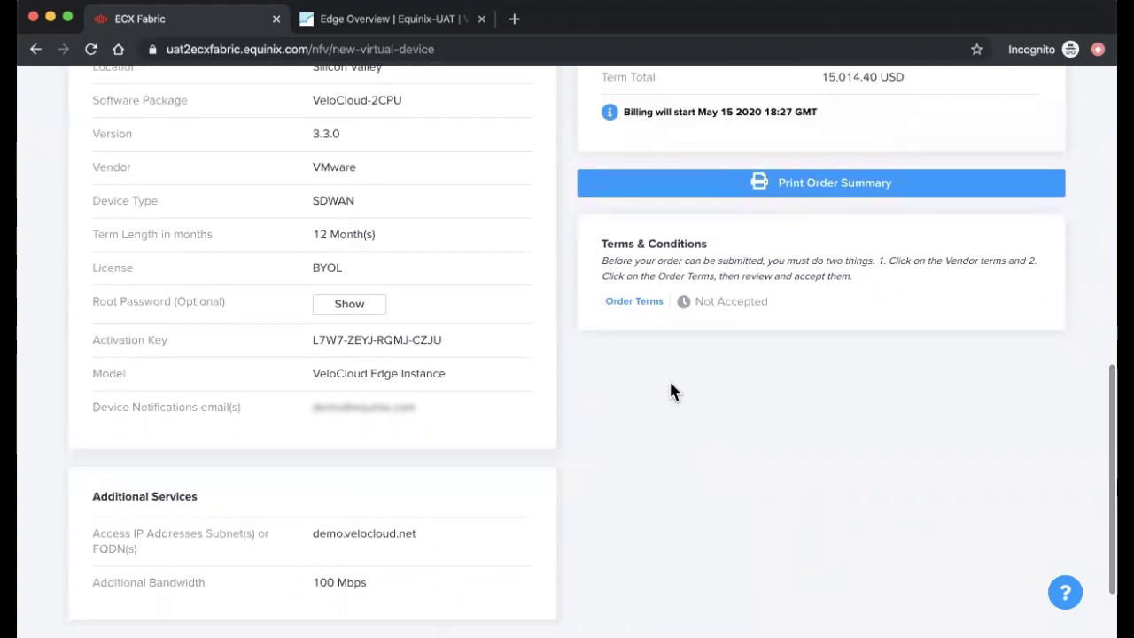
Step: Read and accept the Order Terms, then submit the edge device order
click(633, 302)
scroll(888, 493, down, 2)
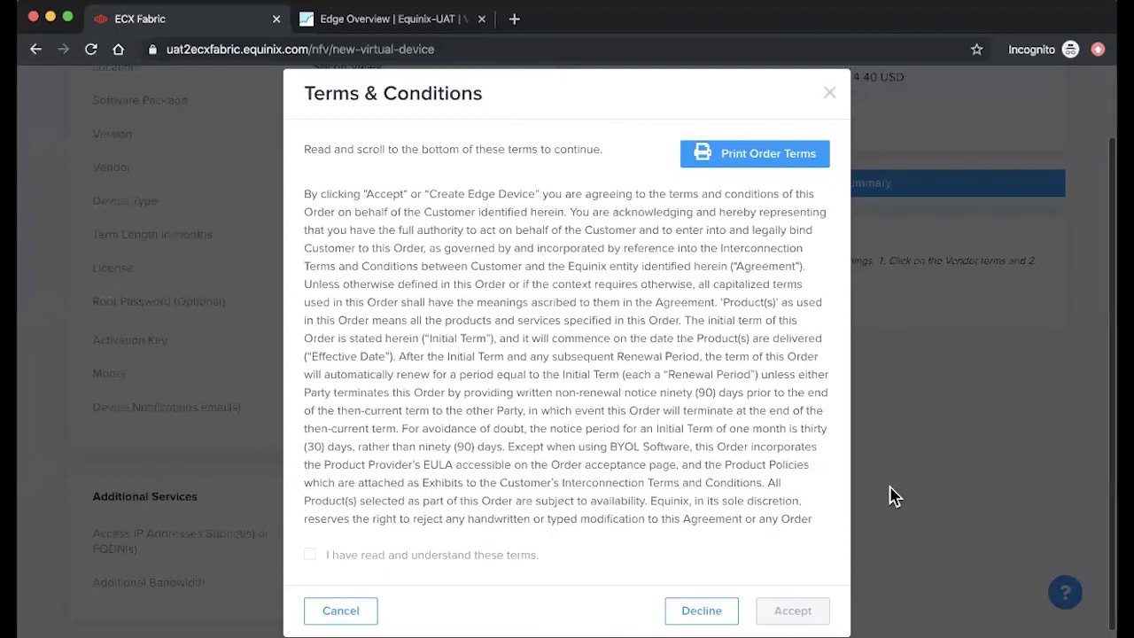
scroll(397, 495, down, 1)
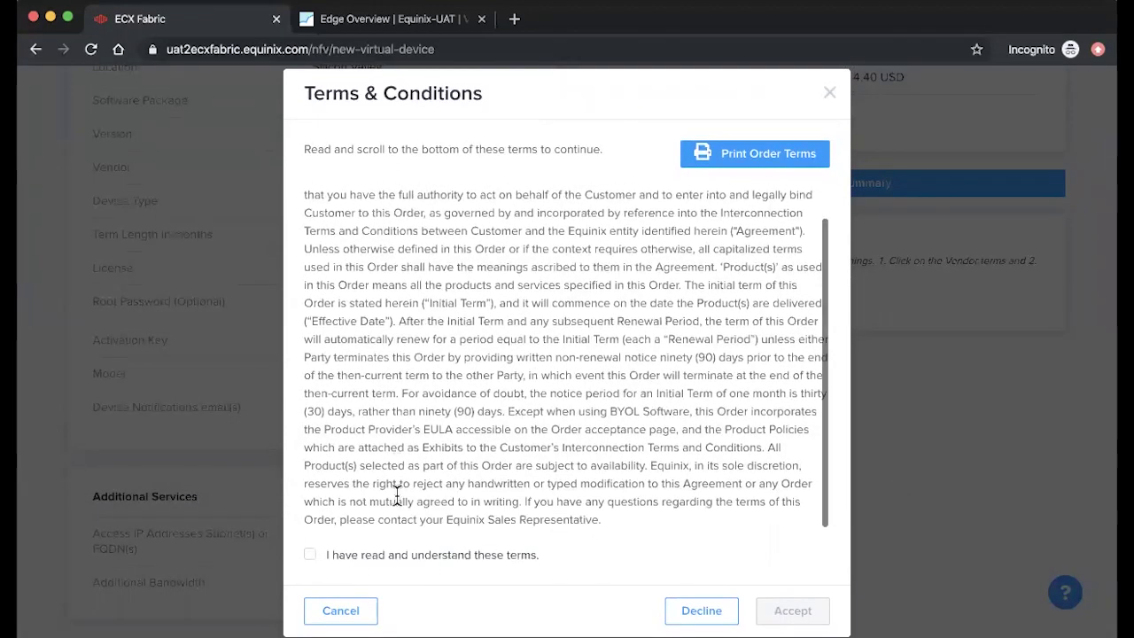
click(309, 554)
click(783, 612)
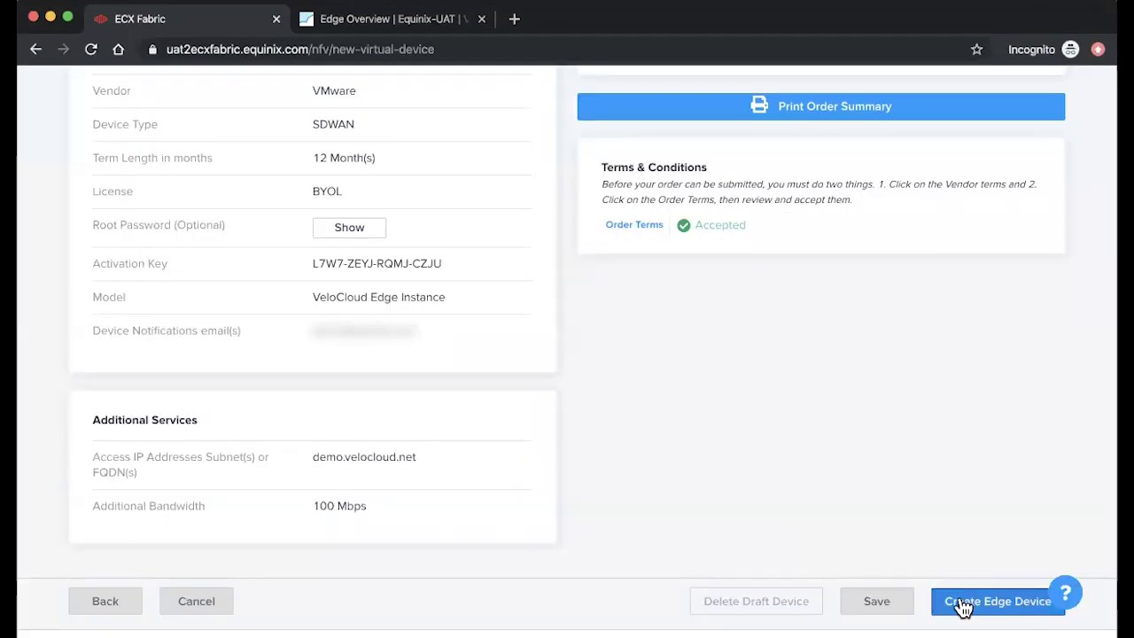
click(962, 605)
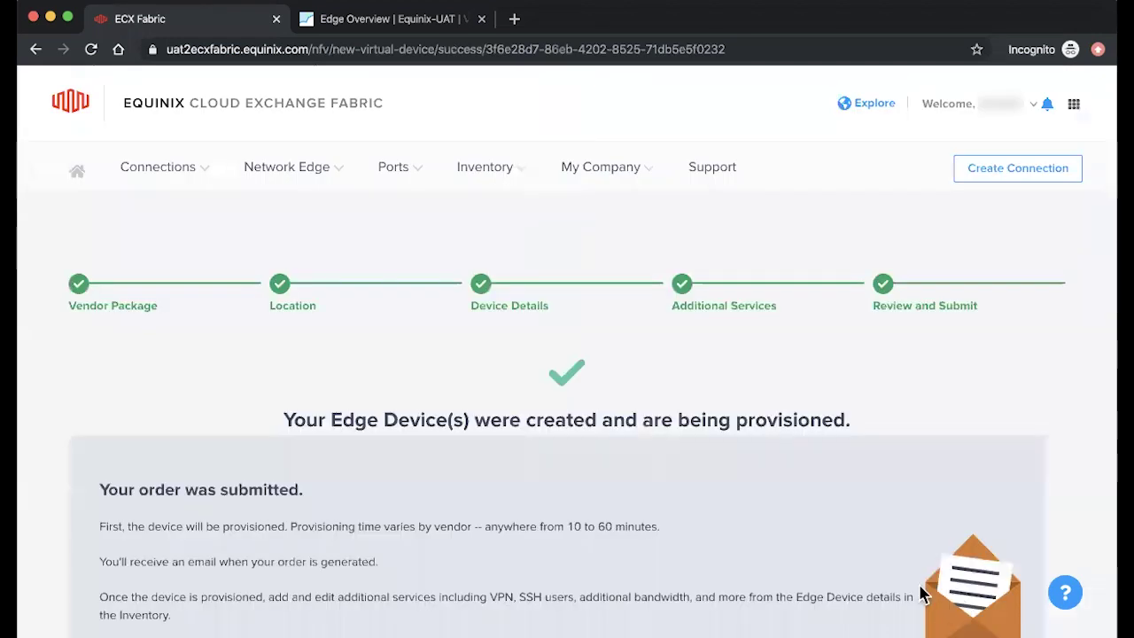
Step: Scroll through the confirmation page showing the device is being provisioned
scroll(881, 567, down, 2)
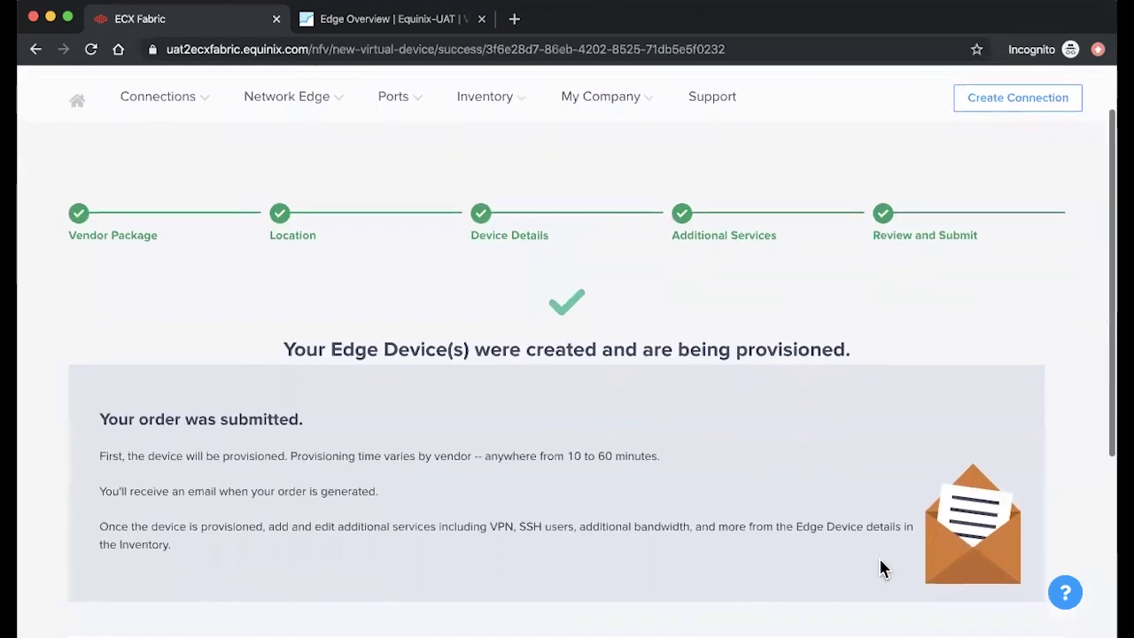